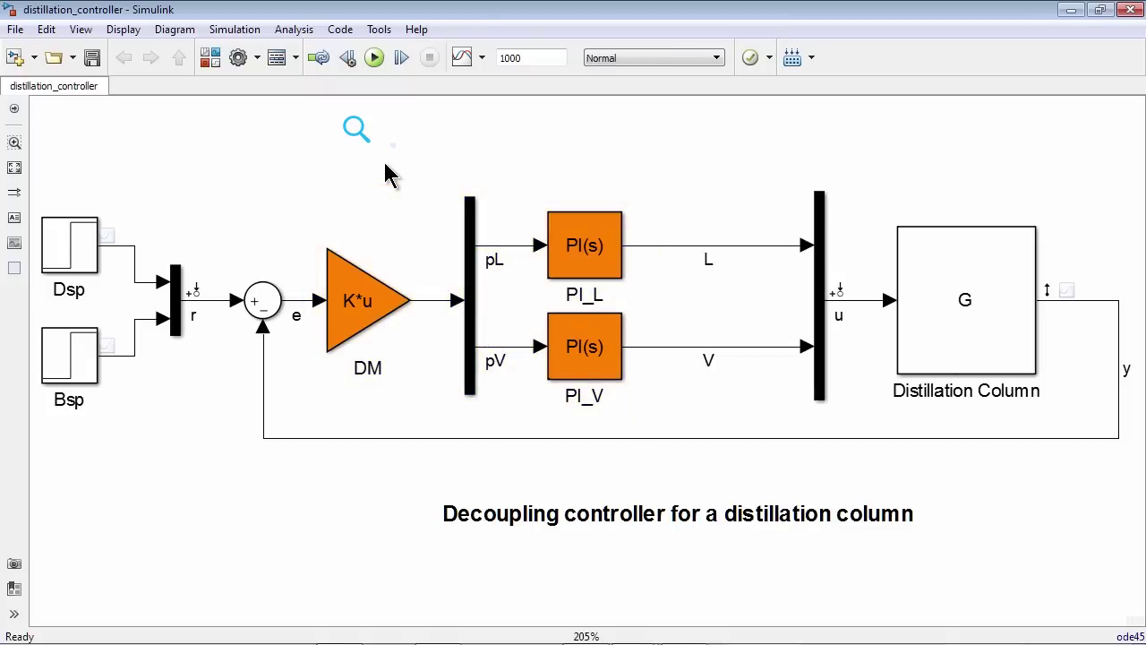
Review the PI_L, PI_V and DM gains, then simulate and view y[1], y[2] diverging
{"action": "double_click", "coordinate": [569, 247]}
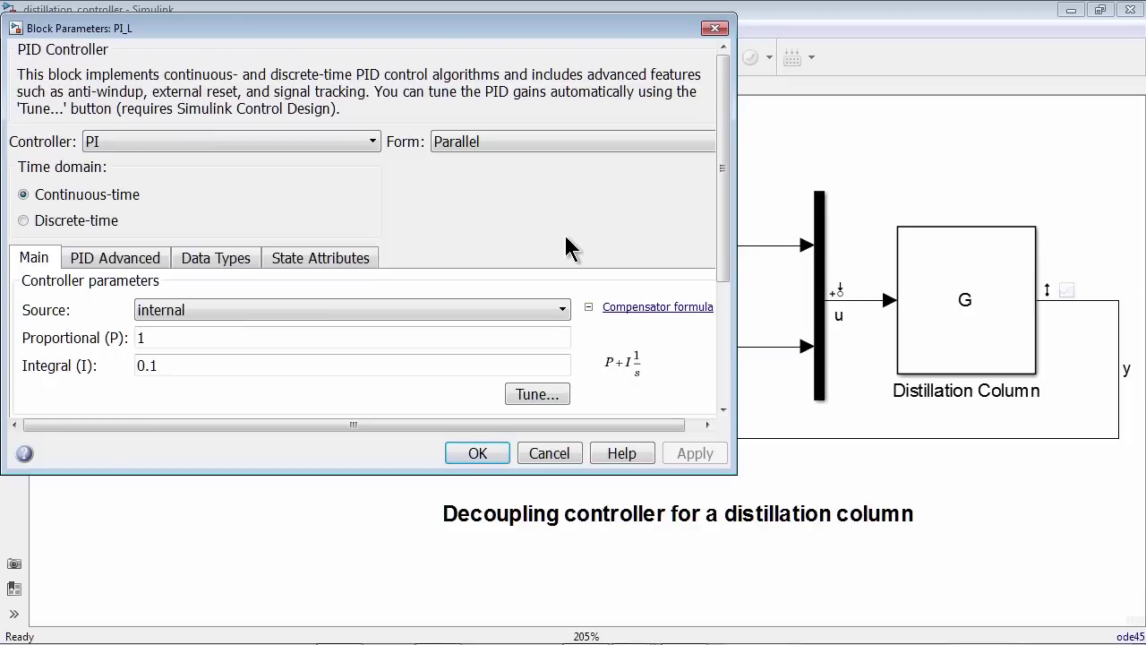
{"action": "left_click", "coordinate": [716, 29]}
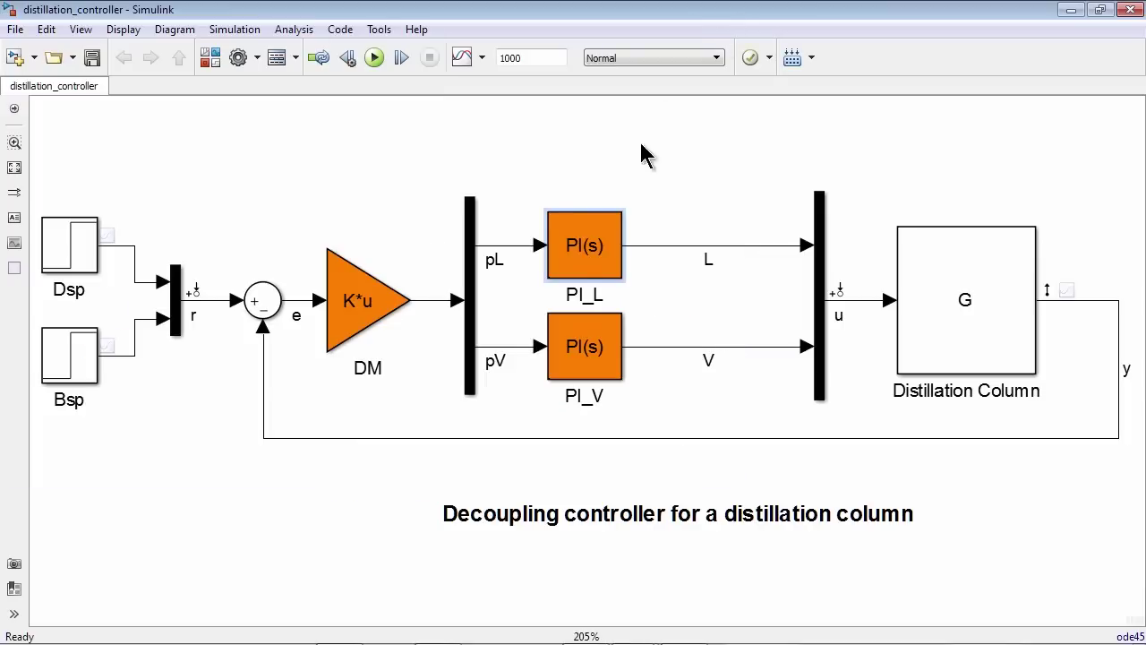
{"action": "double_click", "coordinate": [581, 342]}
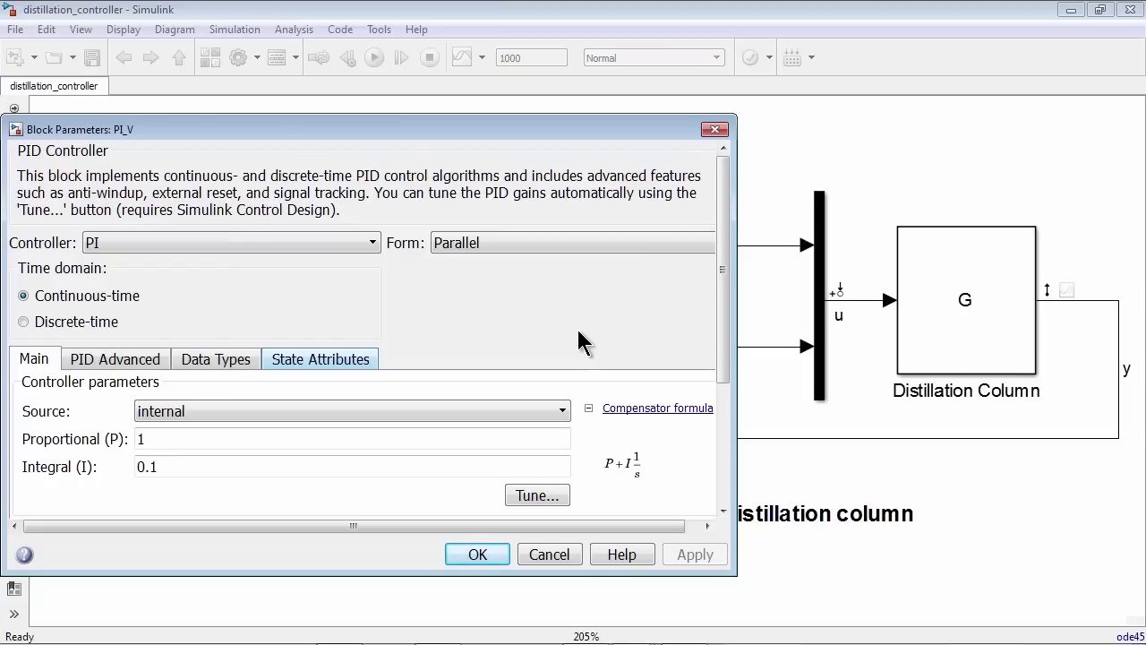
{"action": "left_click", "coordinate": [716, 129]}
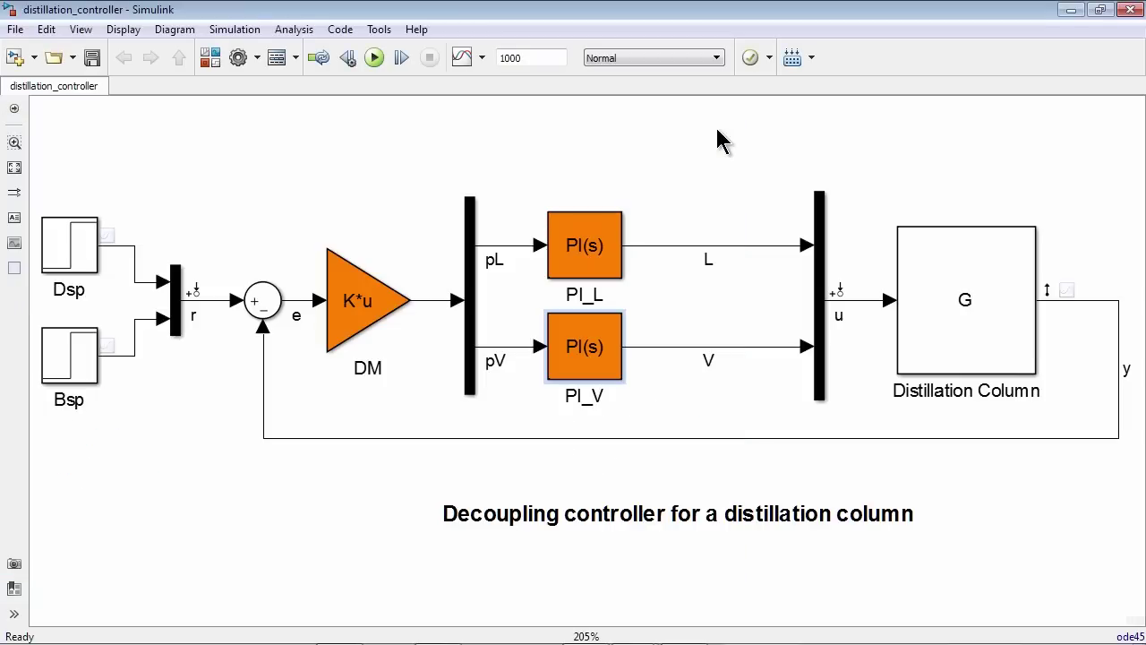
{"action": "double_click", "coordinate": [377, 302]}
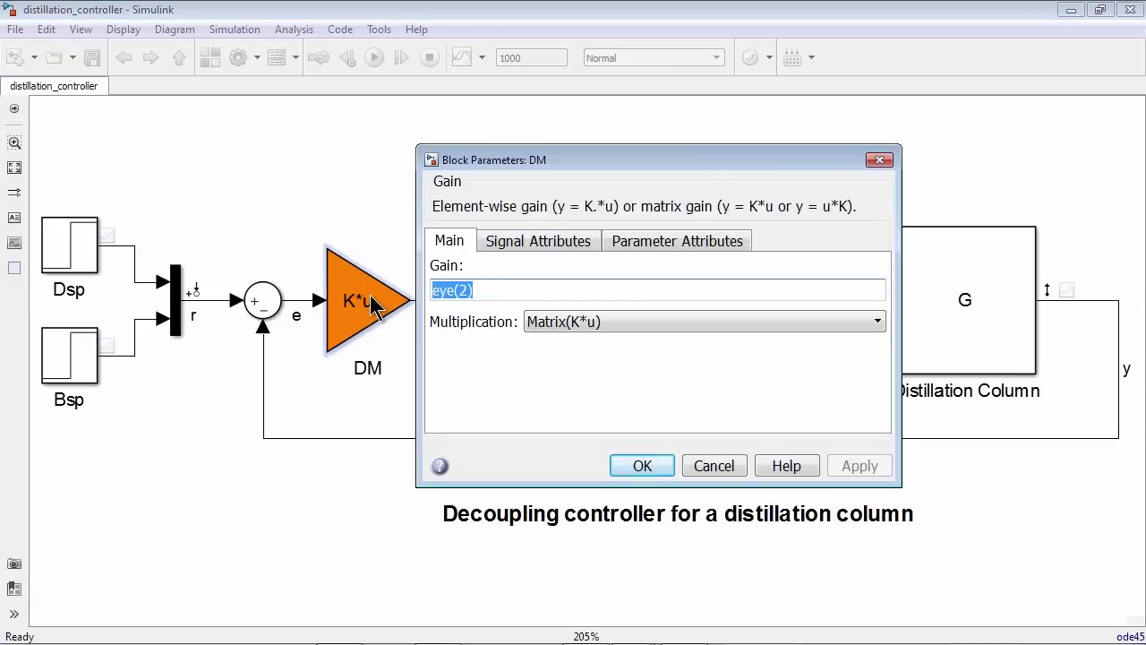
{"action": "left_click", "coordinate": [638, 467]}
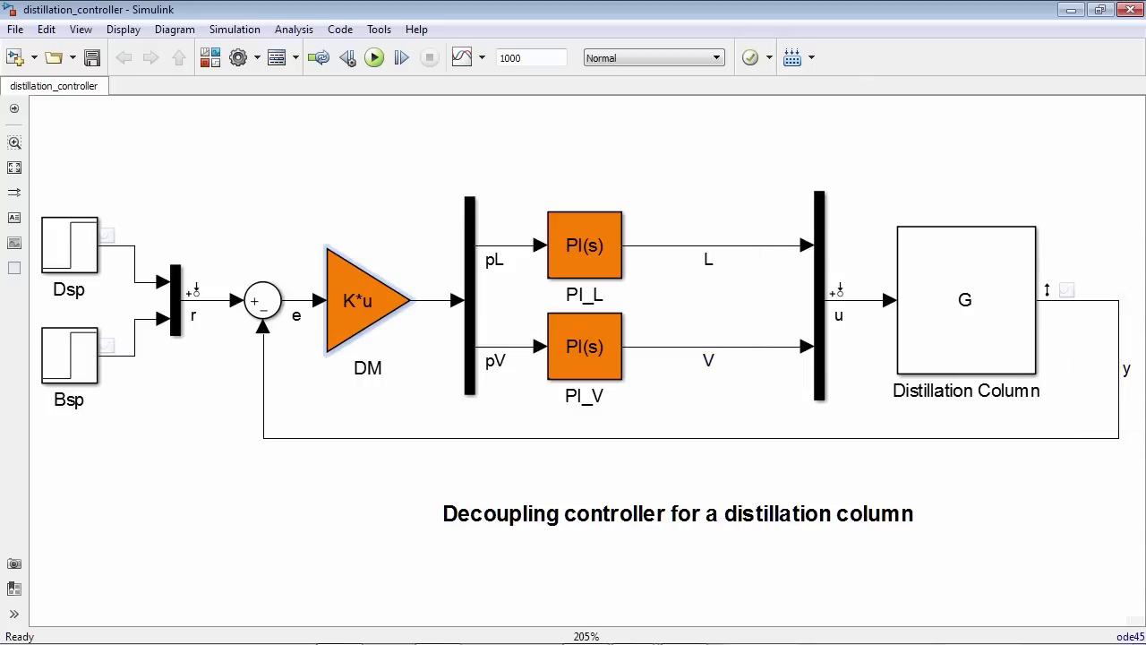
{"action": "left_click", "coordinate": [375, 59]}
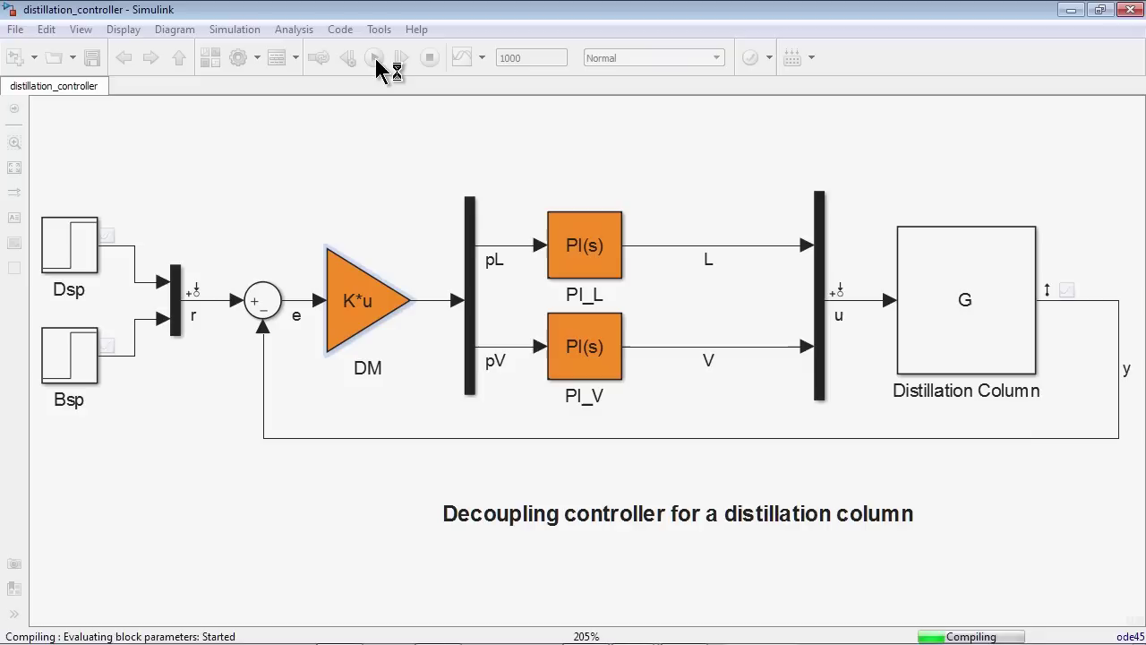
{"action": "left_click", "coordinate": [460, 59]}
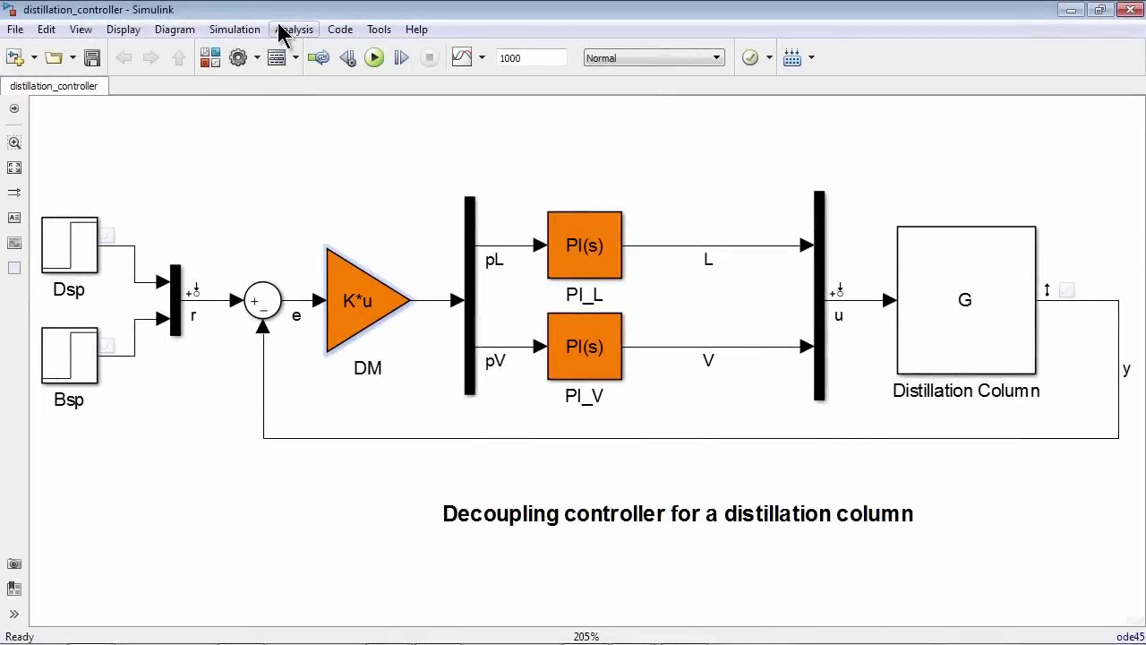
Launch Control System Tuner for distillation_controller from the Analysis menu
{"action": "left_click", "coordinate": [294, 30]}
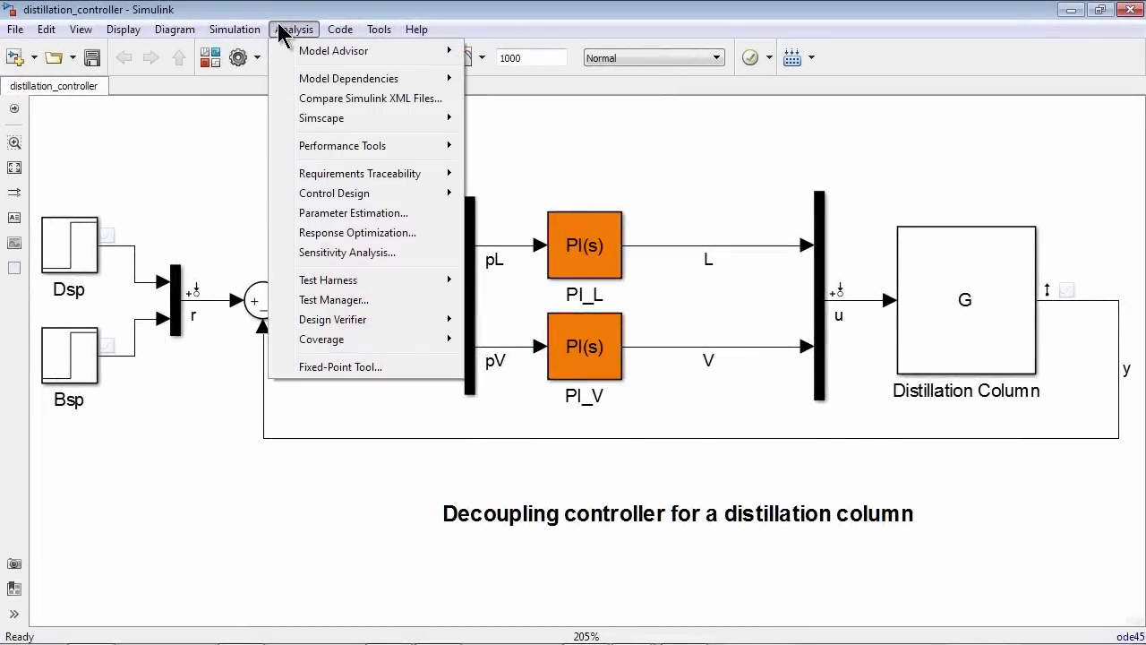
{"action": "mouse_move", "coordinate": [309, 195]}
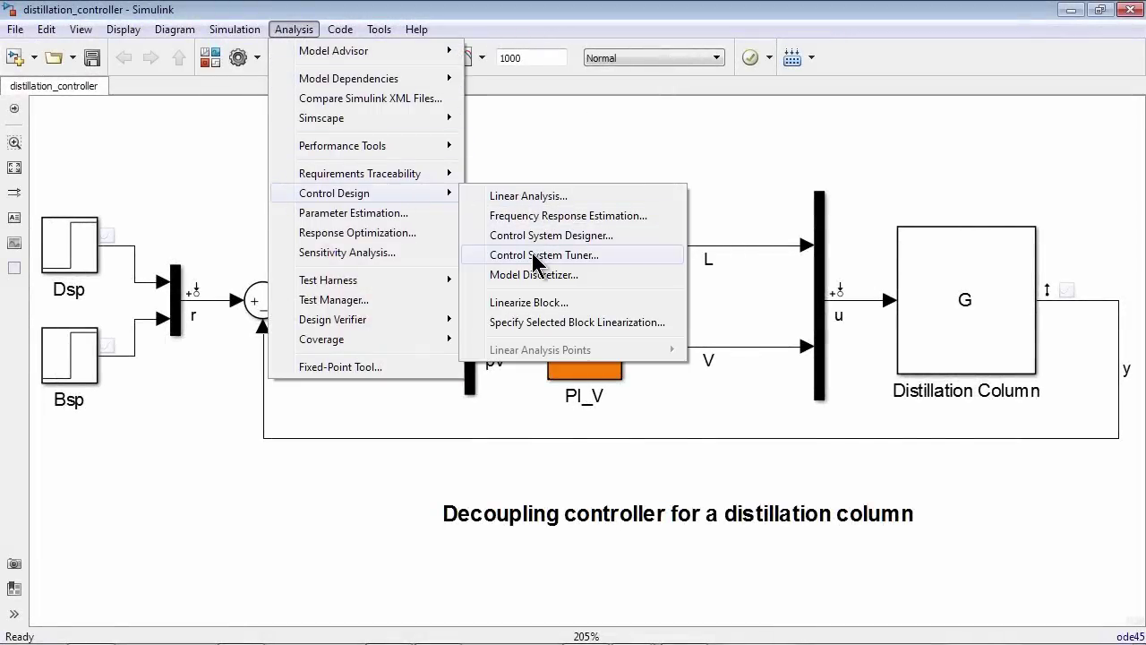
{"action": "left_click", "coordinate": [566, 256]}
Add PI_V, PI_L and DM to the list of tuned blocks
{"action": "left_click", "coordinate": [167, 39]}
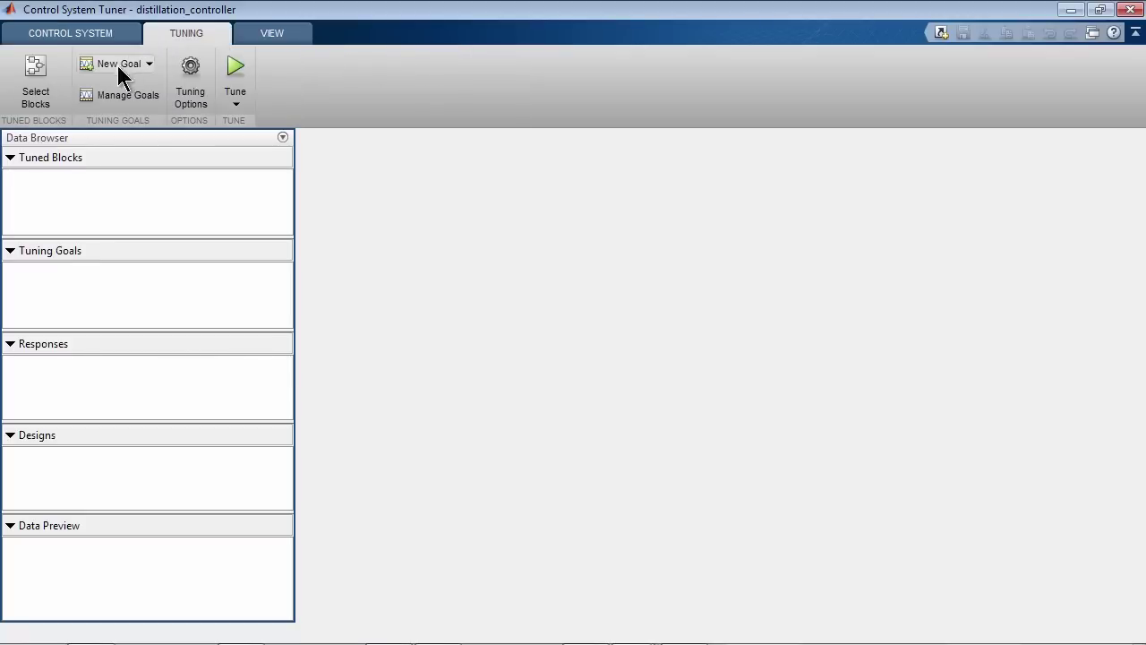
{"action": "left_click", "coordinate": [45, 95]}
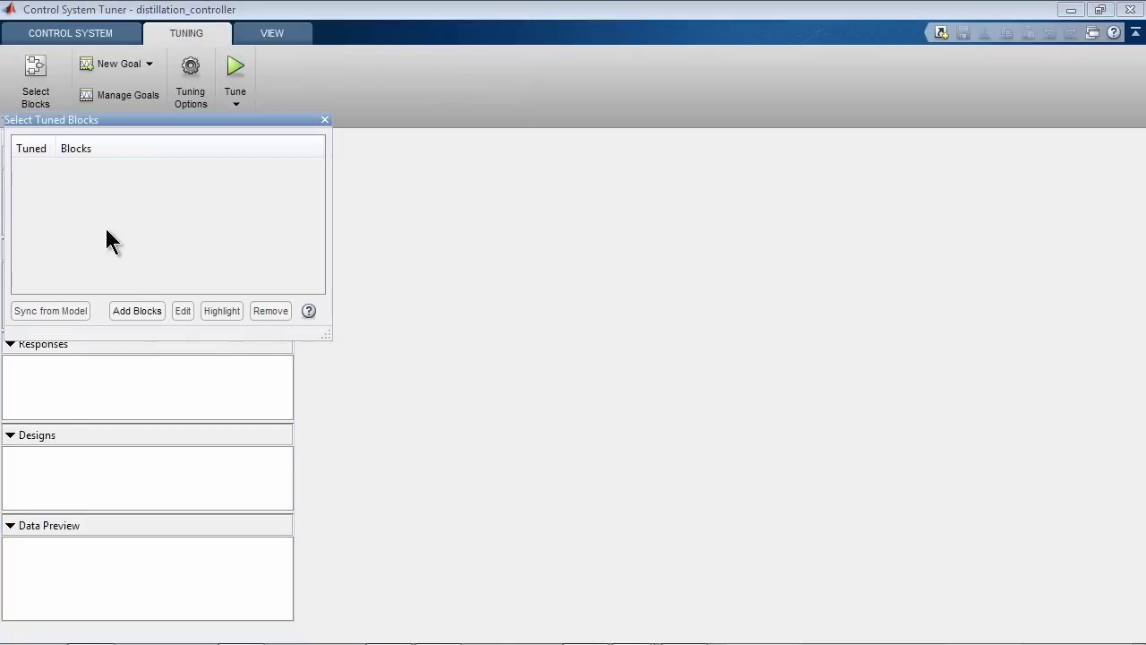
{"action": "left_click", "coordinate": [134, 311]}
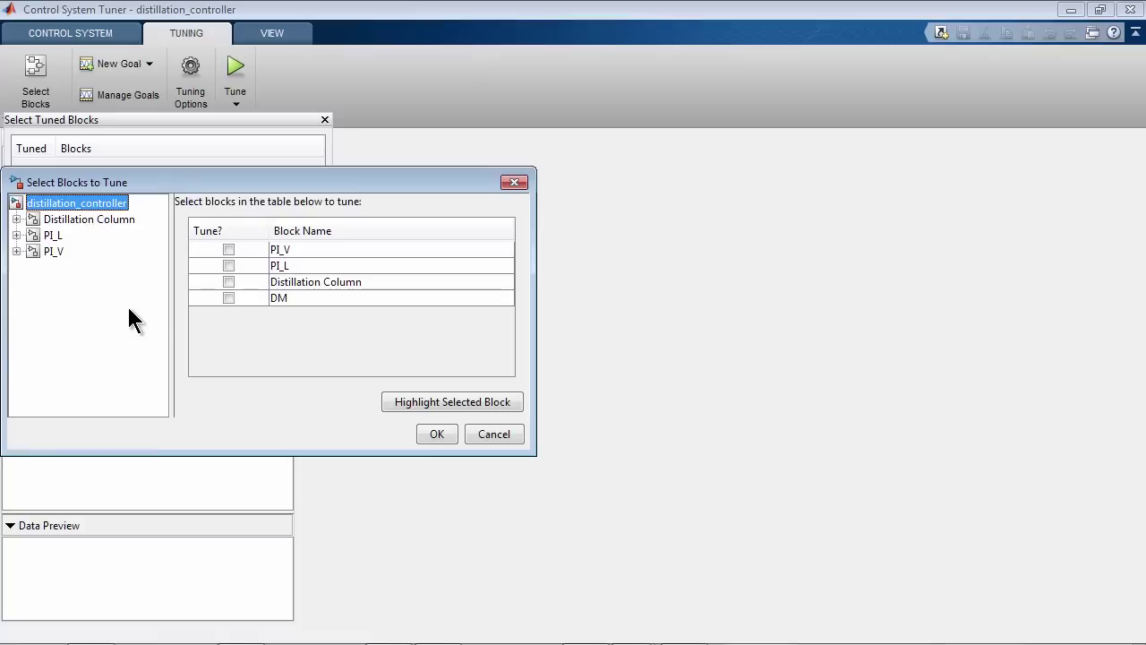
{"action": "left_click", "coordinate": [228, 250]}
{"action": "left_click", "coordinate": [228, 266]}
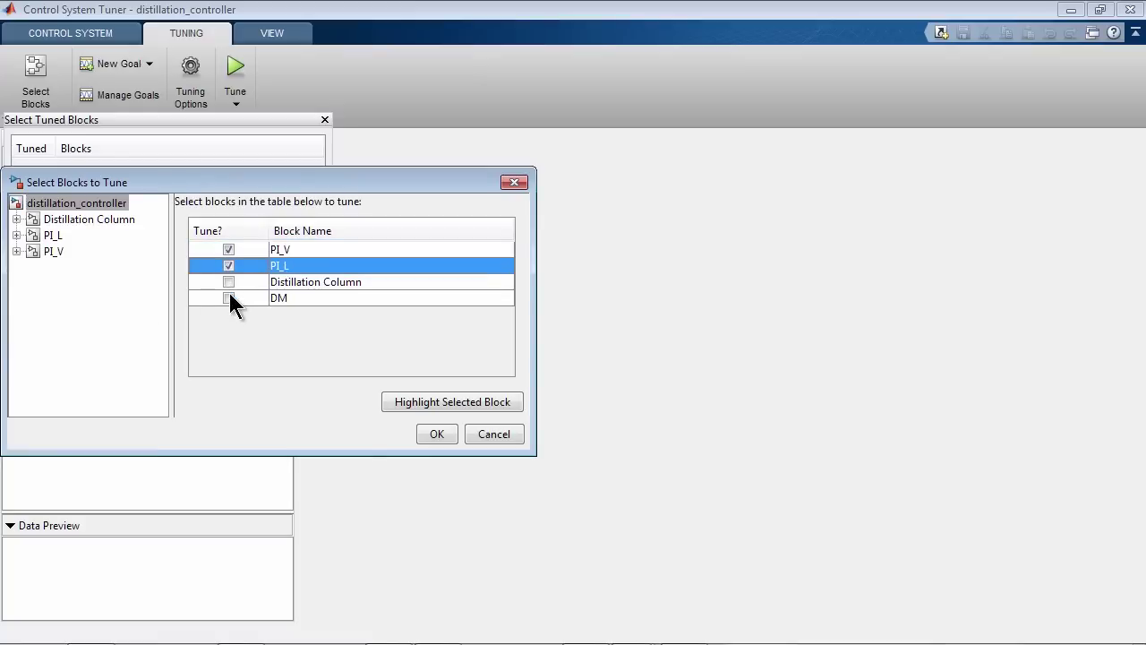
{"action": "left_click", "coordinate": [228, 298]}
{"action": "left_click", "coordinate": [230, 298]}
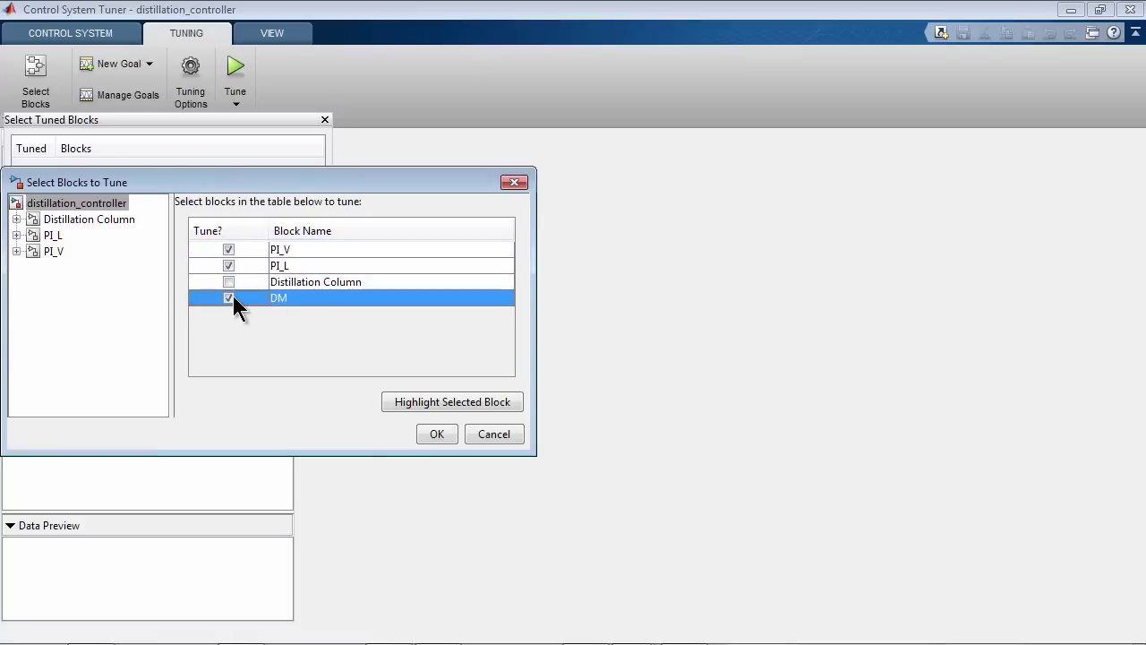
{"action": "left_click", "coordinate": [434, 439]}
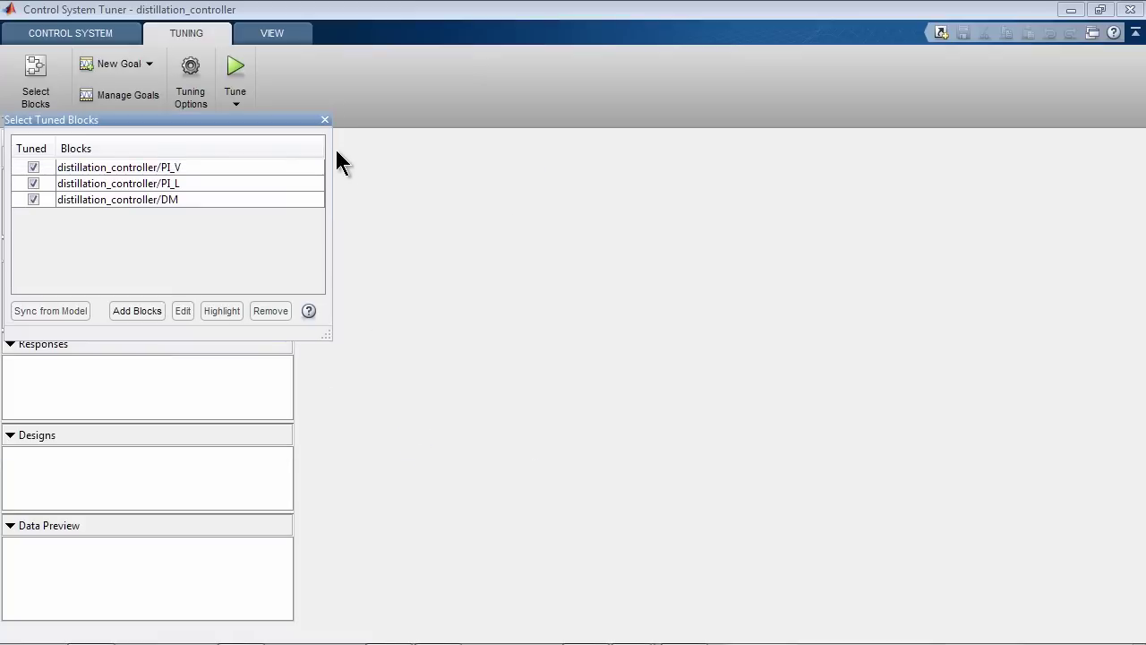
{"action": "left_click", "coordinate": [325, 120]}
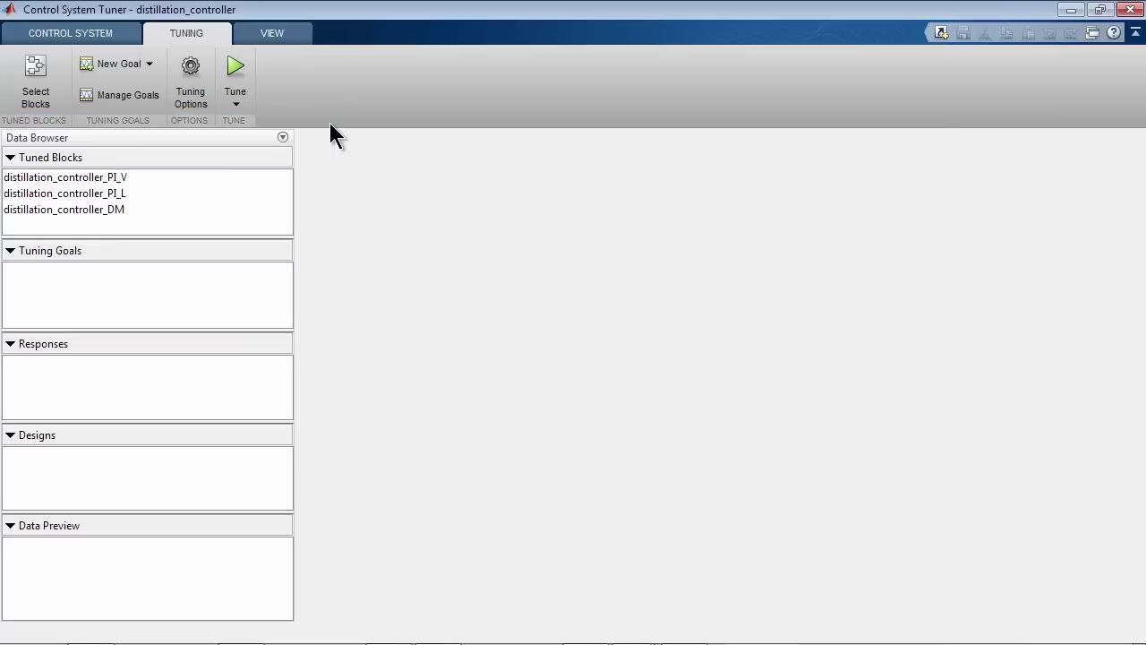
Start a Quick Loop Tuning goal with Mux1/1[u] as actuator and Distillation Column/1[y] as sensor
{"action": "left_click", "coordinate": [149, 63]}
{"action": "left_click", "coordinate": [150, 106]}
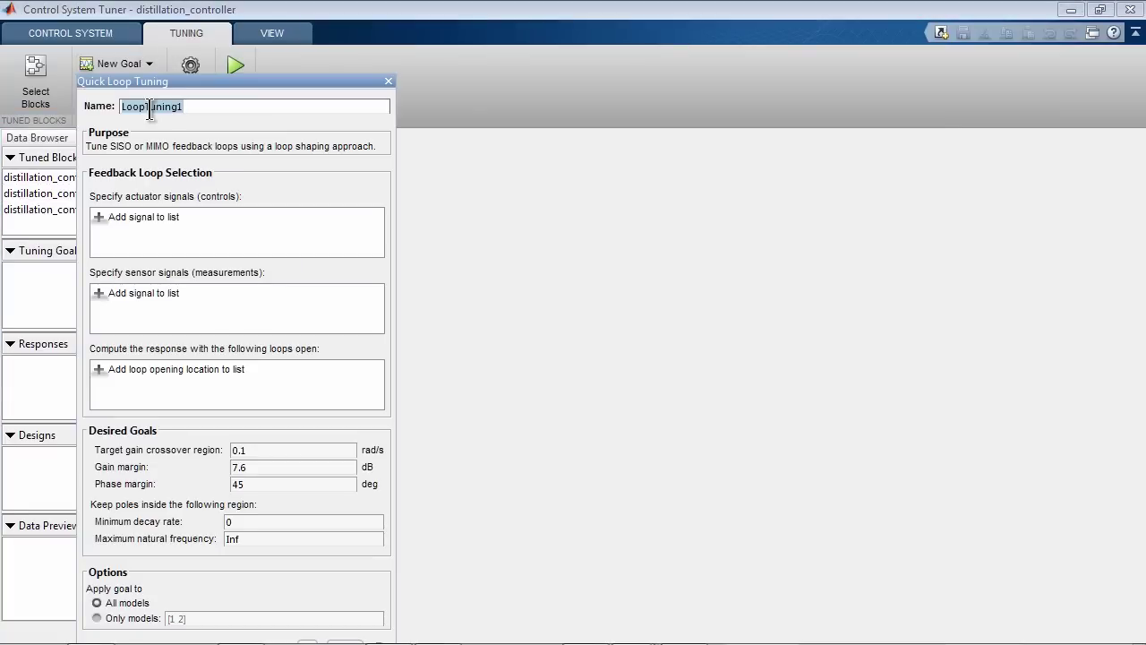
{"action": "left_click", "coordinate": [133, 219]}
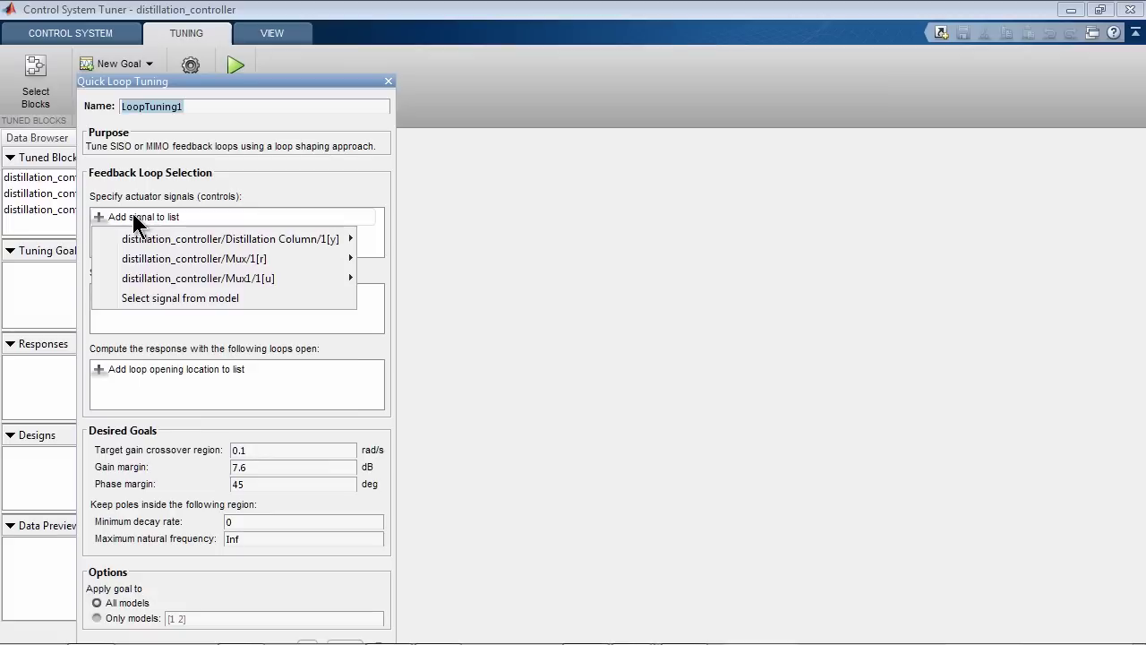
{"action": "mouse_move", "coordinate": [155, 246]}
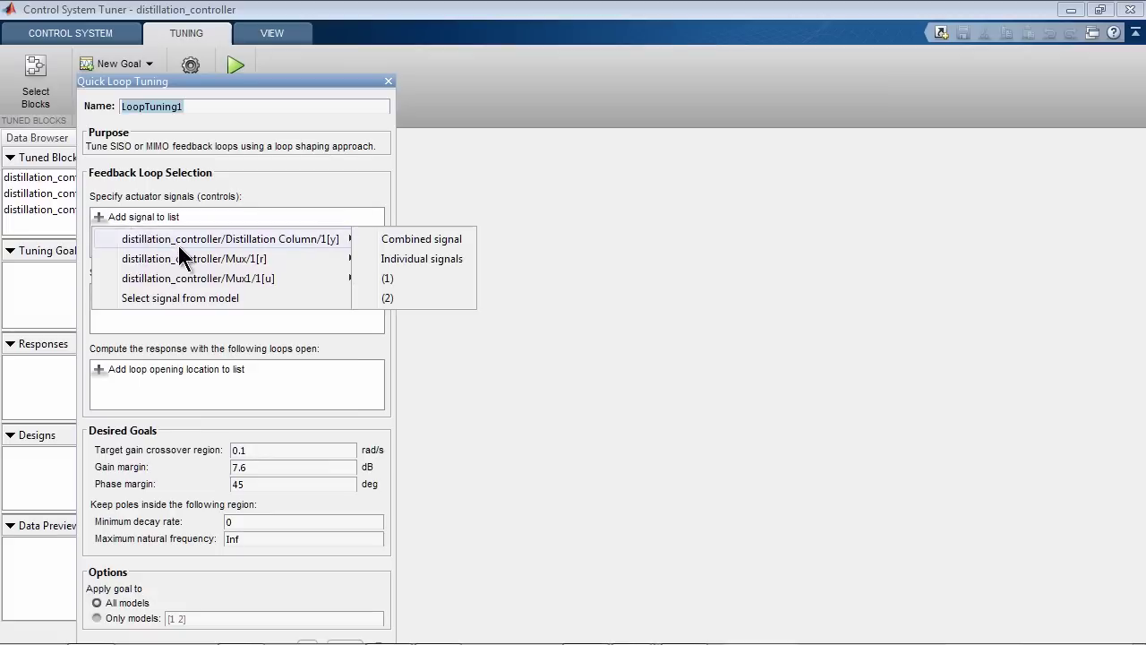
{"action": "mouse_move", "coordinate": [190, 282]}
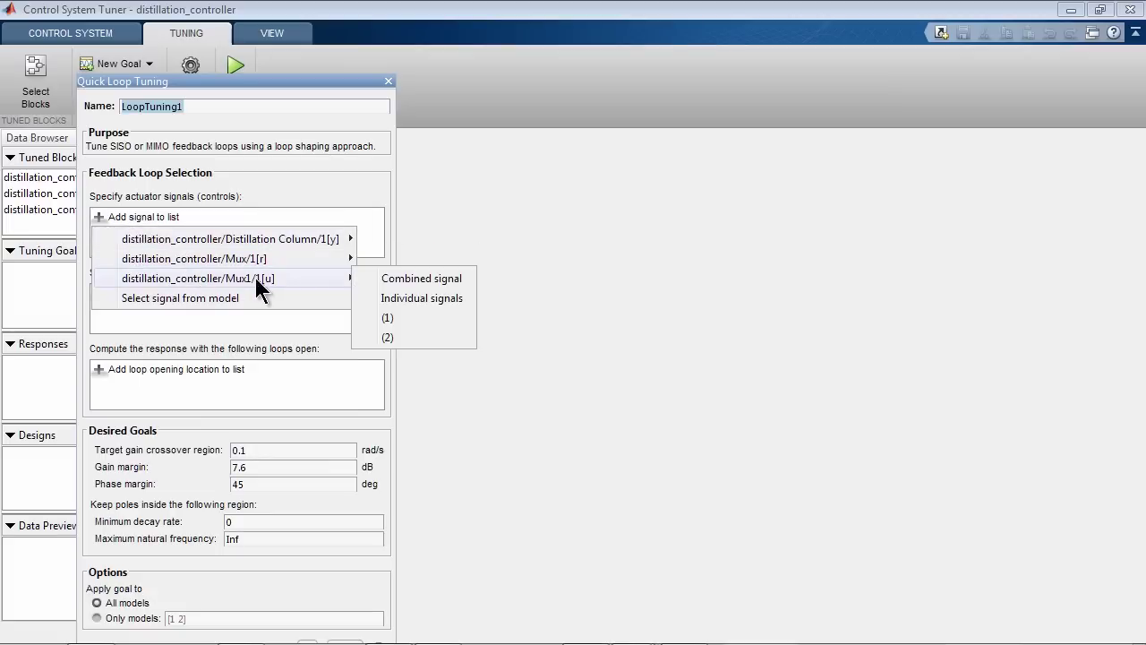
{"action": "left_click", "coordinate": [393, 280]}
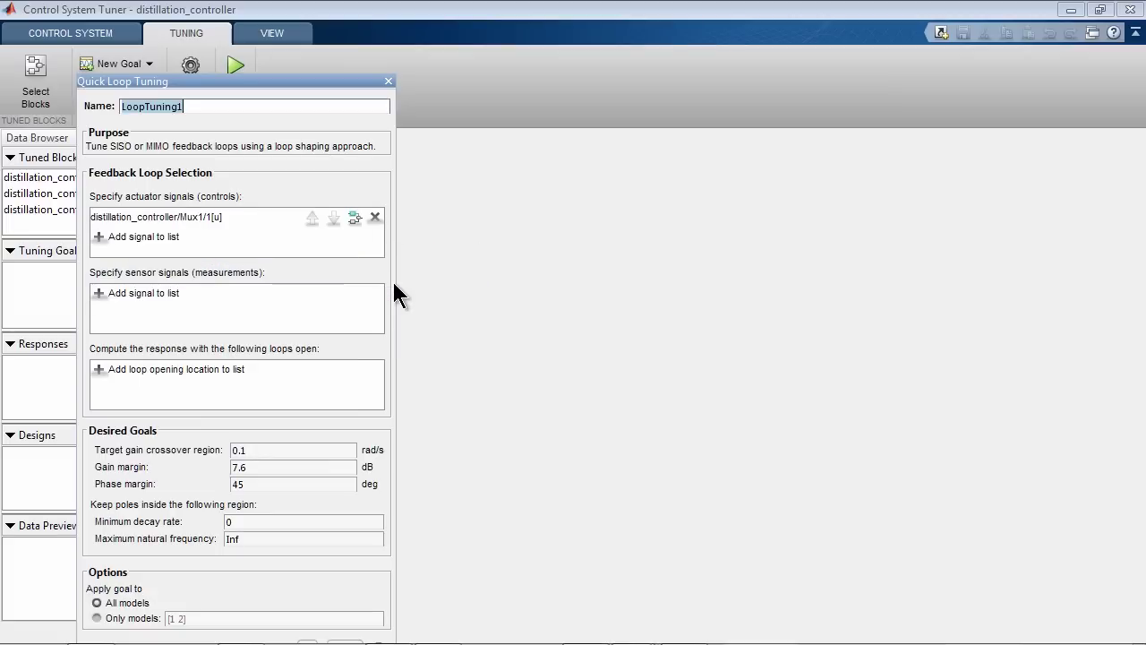
{"action": "left_click", "coordinate": [191, 293]}
{"action": "mouse_move", "coordinate": [192, 316]}
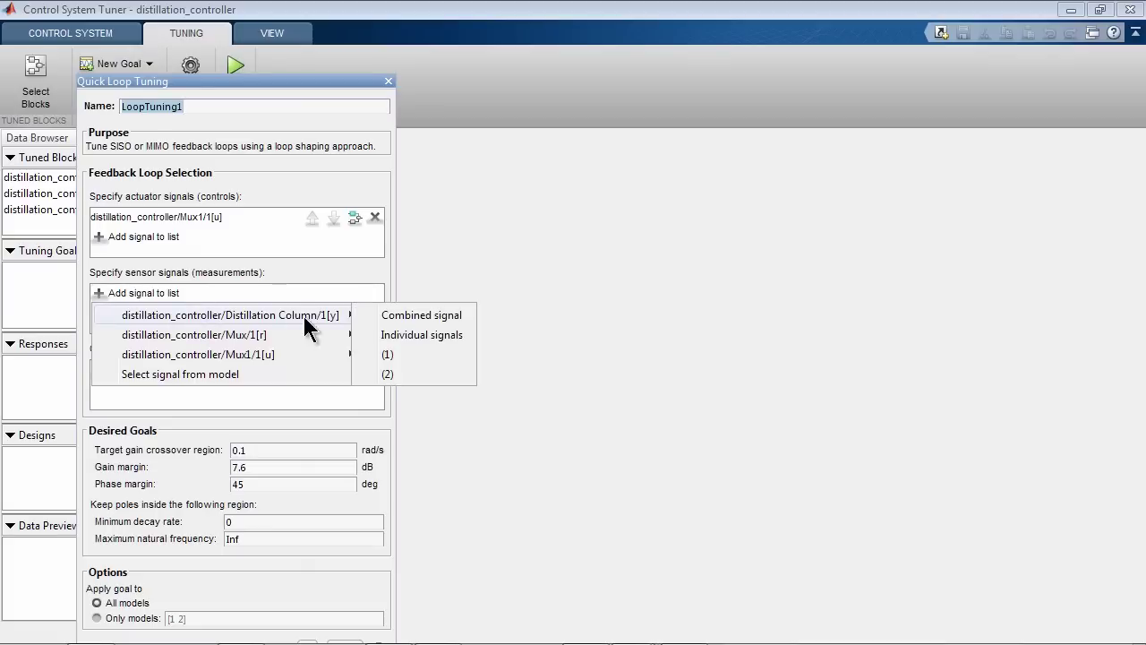
{"action": "left_click", "coordinate": [380, 318]}
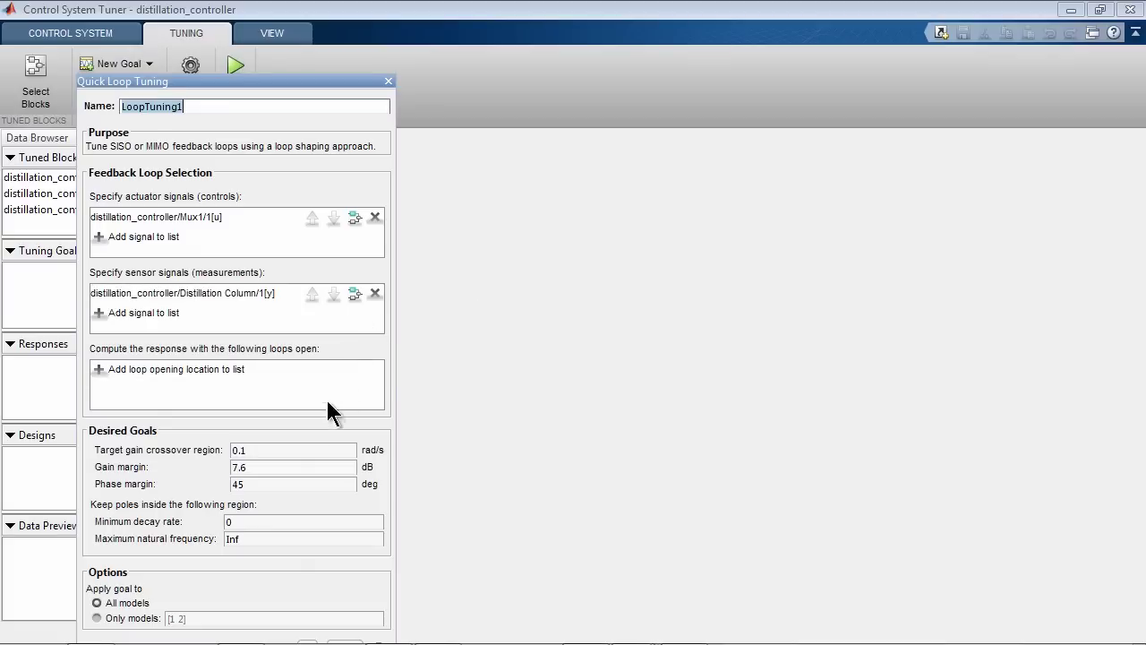
Set crossover 0.5 rad/s, gain margin 6 dB, phase margin 60 degrees and create the goal
{"action": "left_click", "coordinate": [297, 451]}
{"action": "type", "text": "0.5"}
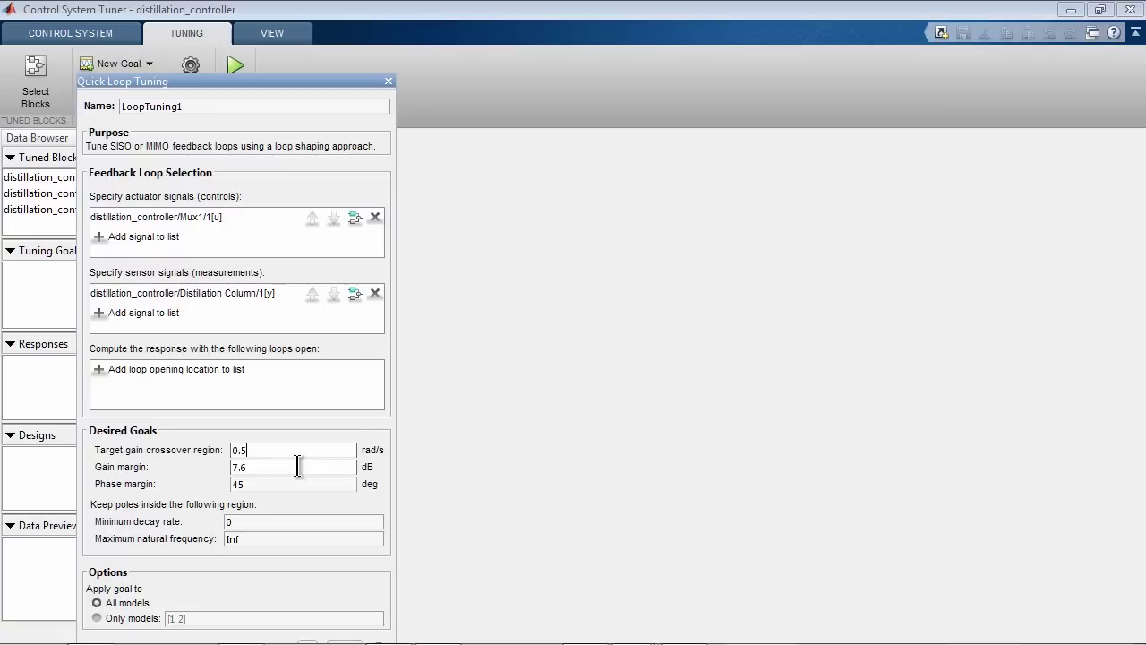
{"action": "key", "text": "Tab"}
{"action": "type", "text": "6"}
{"action": "key", "text": "Tab"}
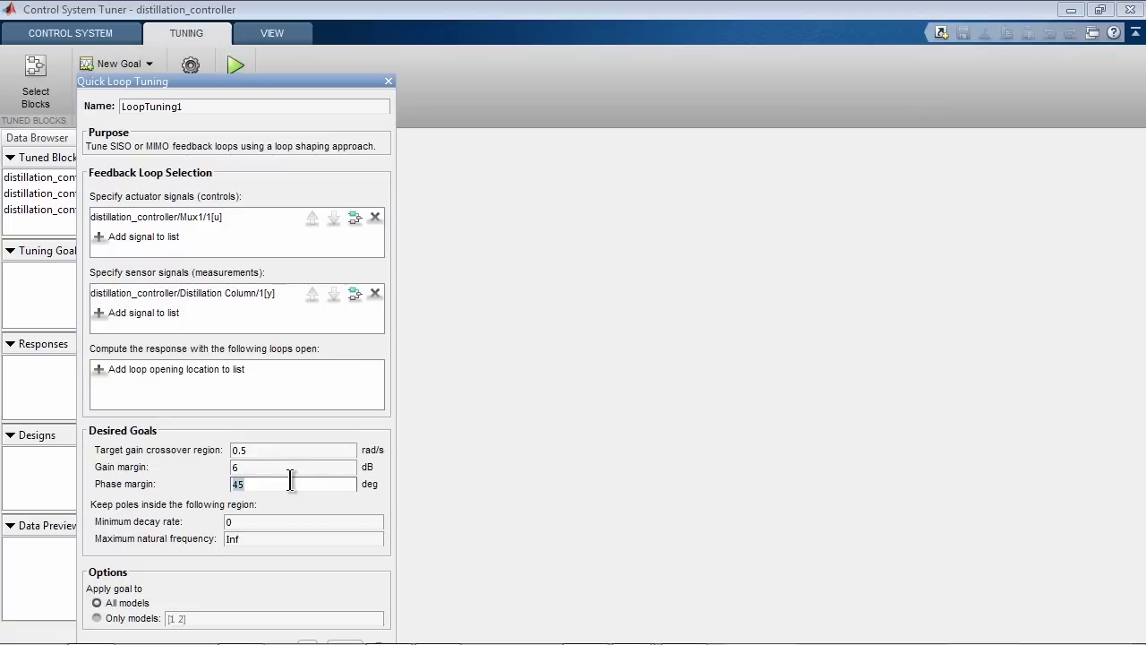
{"action": "type", "text": "60"}
{"action": "left_click_drag", "start_coordinate": [298, 80], "coordinate": [298, 26]}
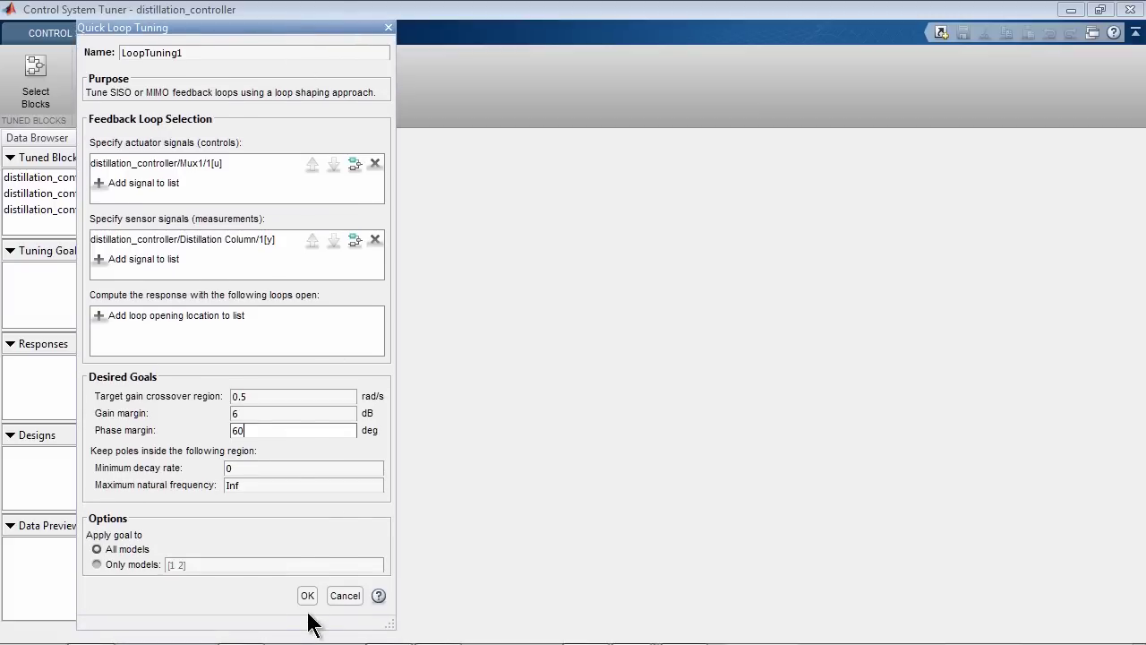
{"action": "left_click", "coordinate": [307, 597]}
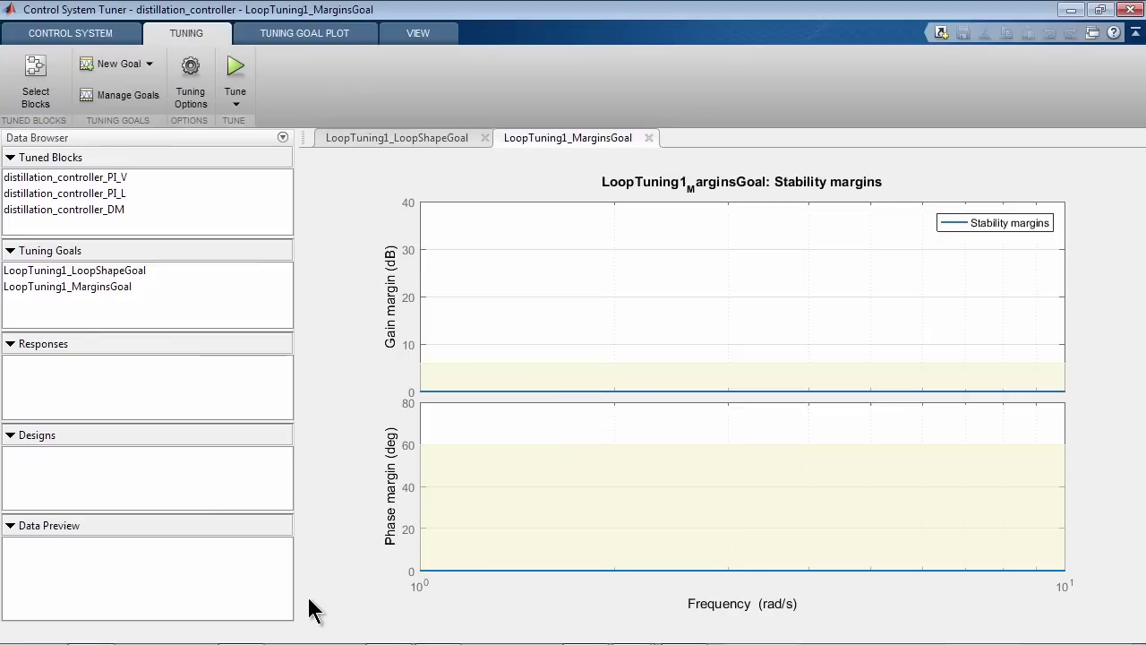
Tile the LoopShapeGoal and MarginsGoal plots left/right
{"action": "left_click", "coordinate": [436, 33]}
{"action": "left_click", "coordinate": [77, 57]}
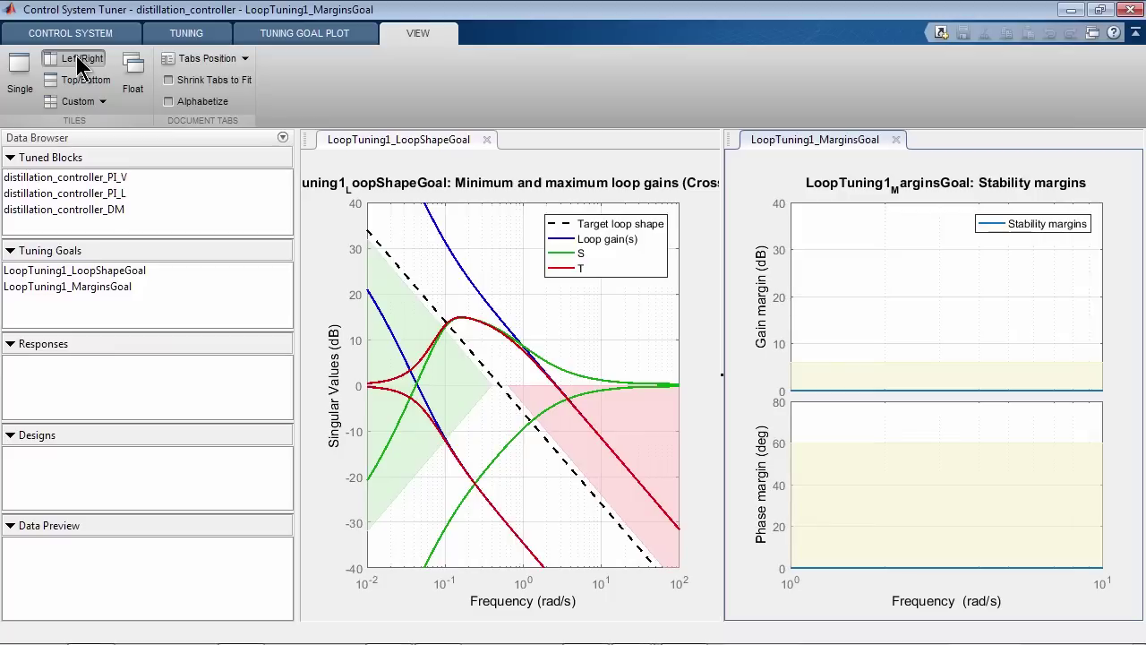
{"action": "left_click", "coordinate": [176, 41]}
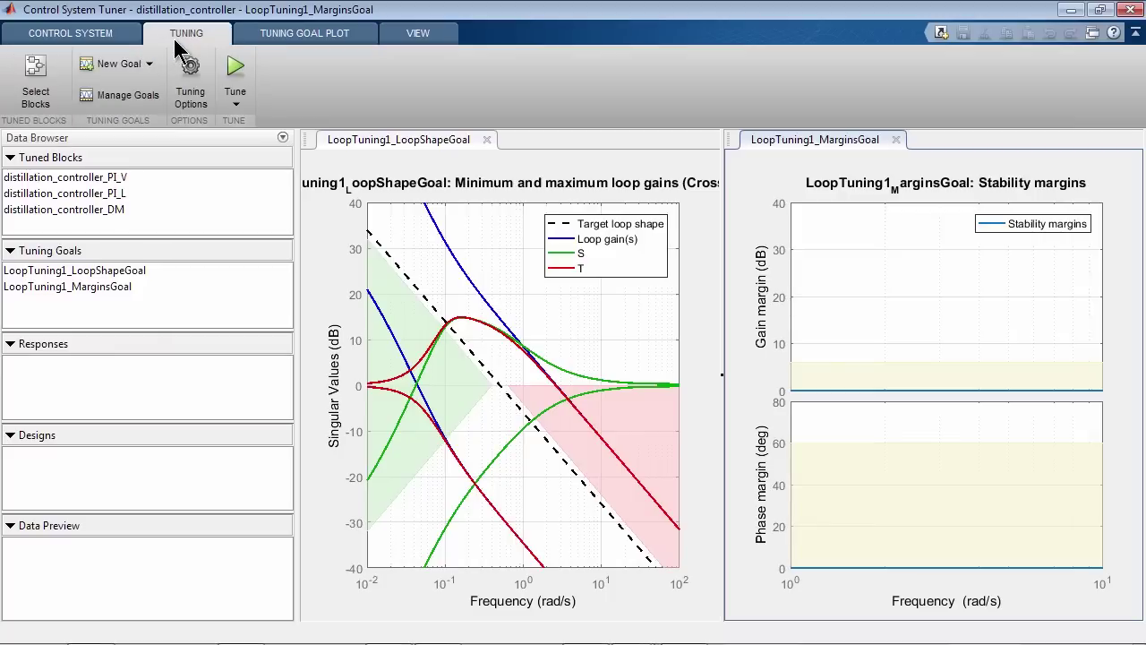
Tune PI_V, PI_L and DM to meet the loop-shape and margin goals
{"action": "left_click", "coordinate": [235, 70]}
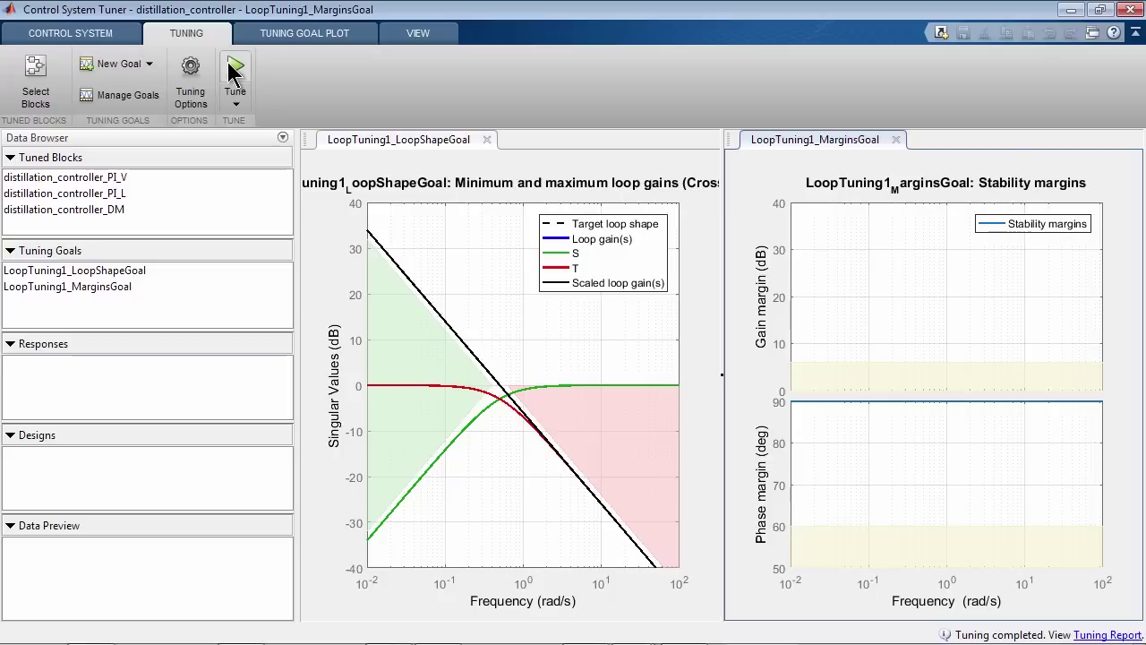
Update the Simulink blocks with tuned gains, rerun, and view y[1], y[2] tracking setpoints
{"action": "left_click", "coordinate": [125, 40]}
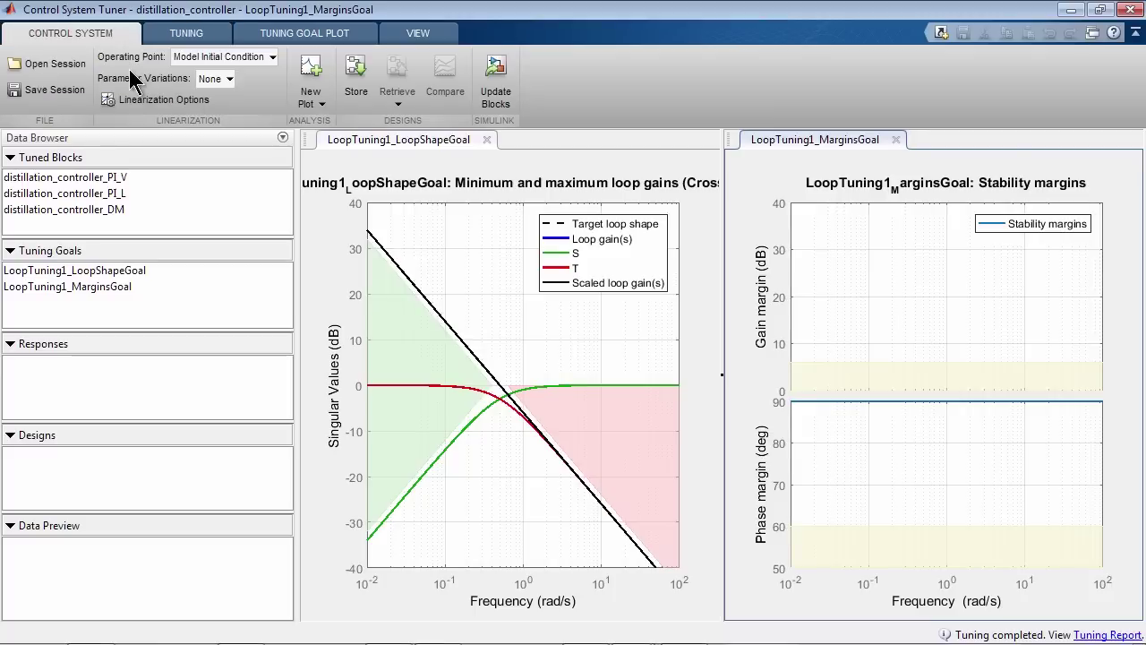
{"action": "left_click", "coordinate": [492, 101]}
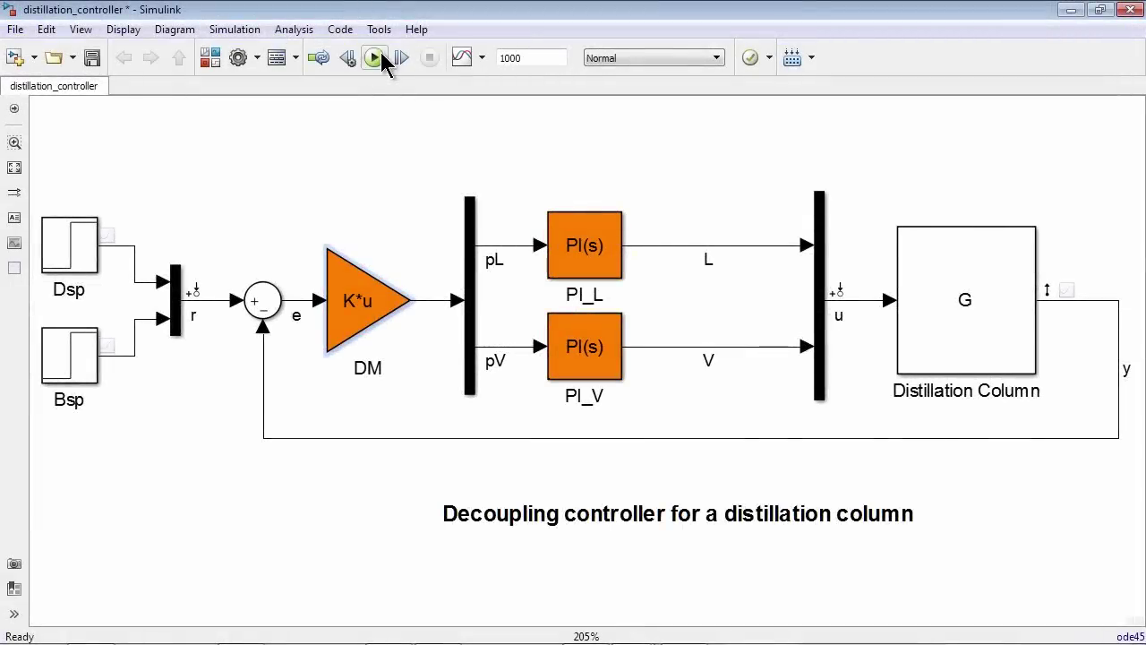
{"action": "left_click", "coordinate": [374, 57]}
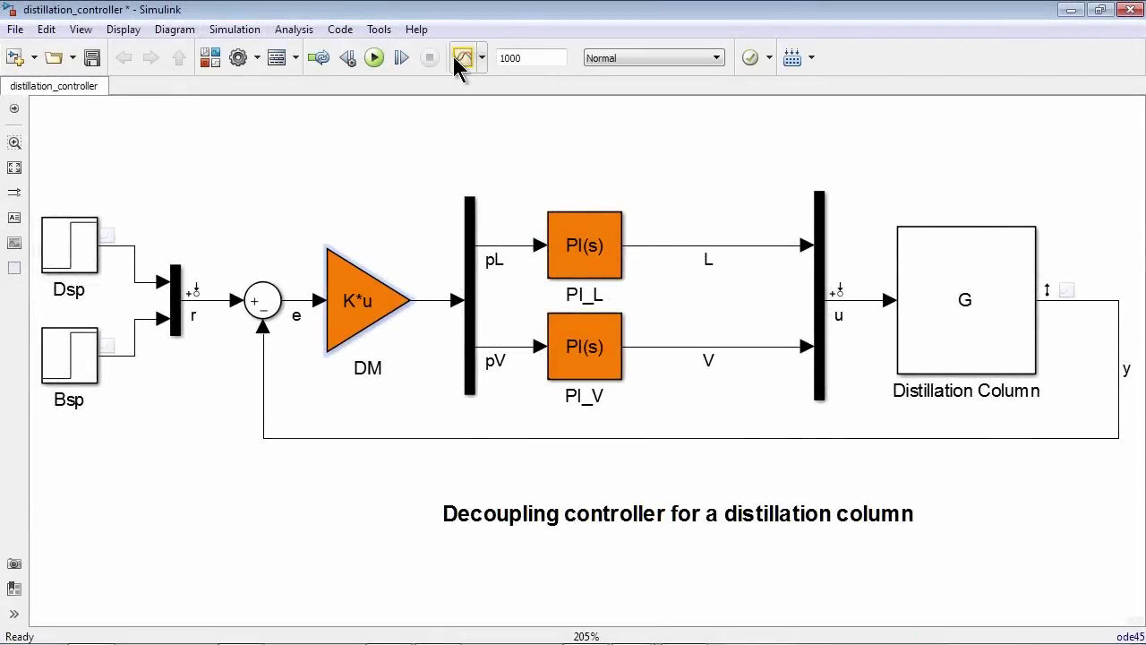
{"action": "left_click", "coordinate": [463, 59]}
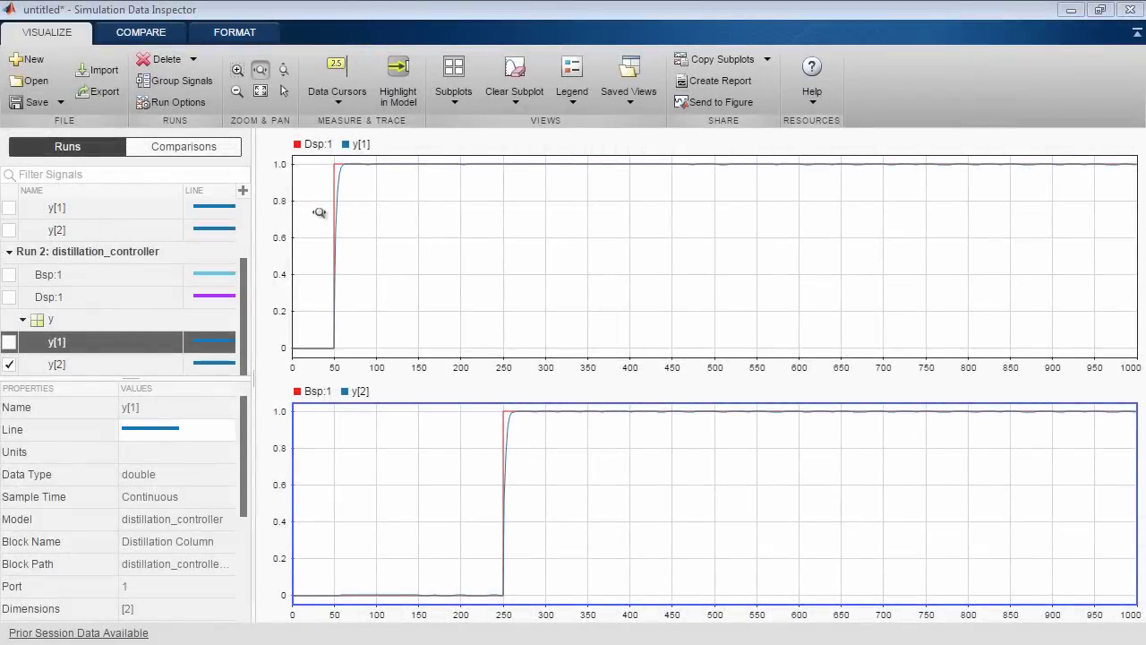
{"action": "left_click_drag", "start_coordinate": [314, 215], "coordinate": [359, 215]}
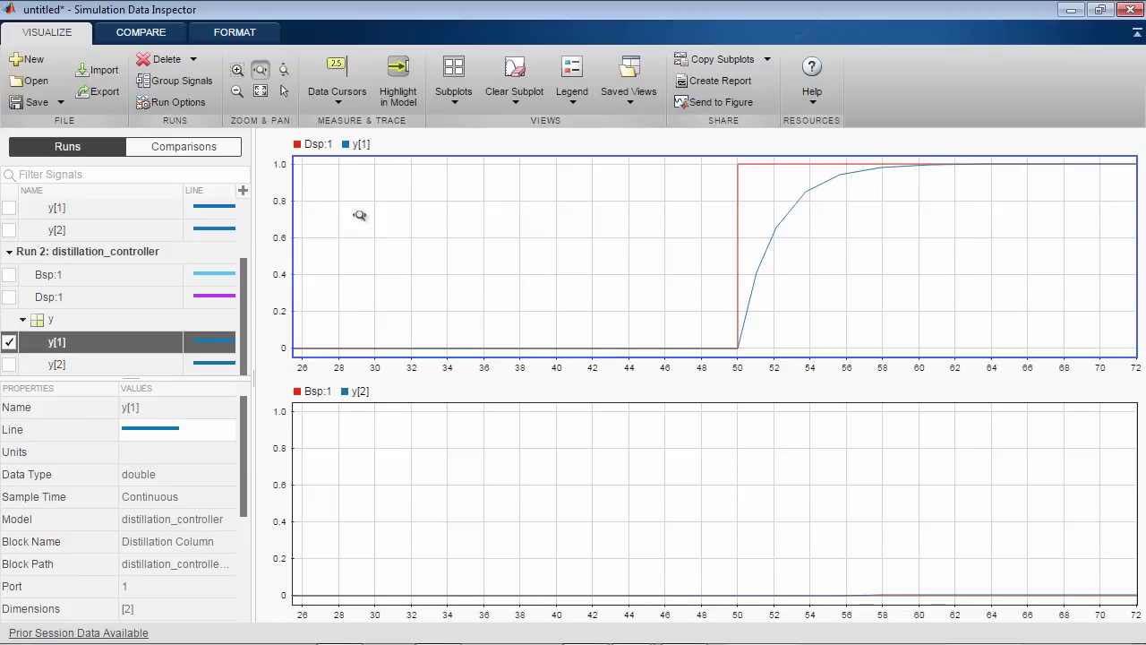
{"action": "left_click", "coordinate": [262, 91]}
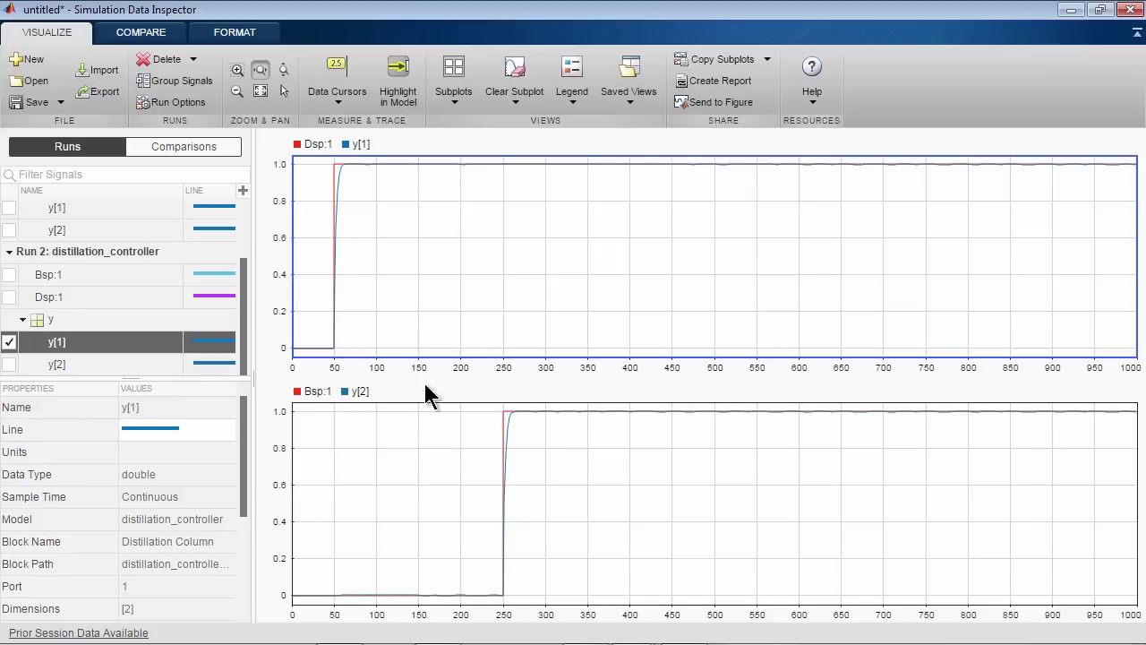
{"action": "left_click_drag", "start_coordinate": [494, 468], "coordinate": [552, 471]}
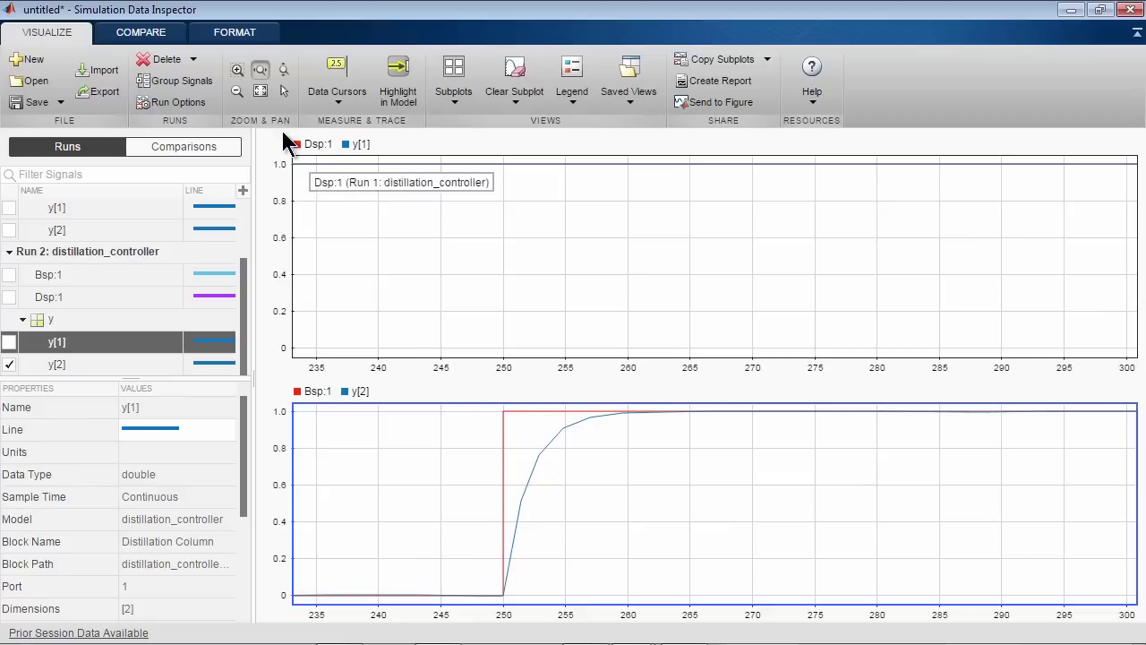
{"action": "left_click", "coordinate": [262, 93]}
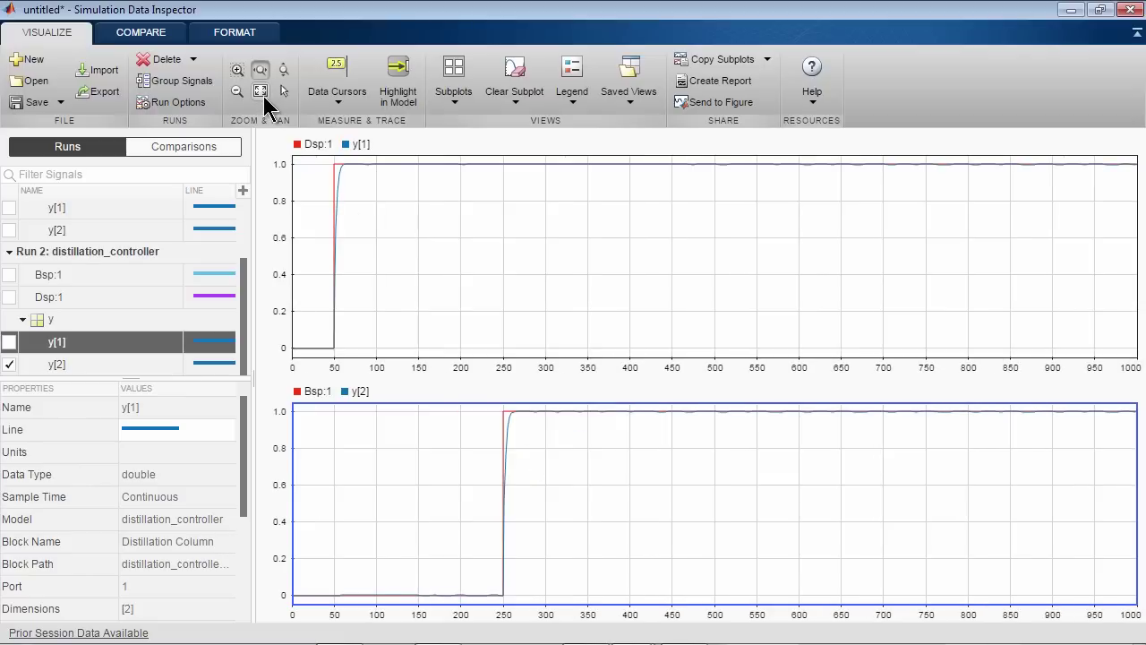